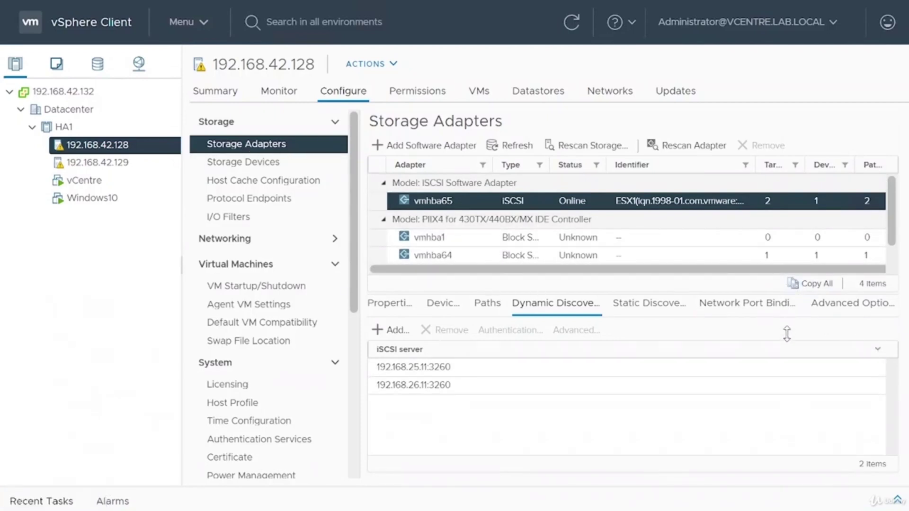
Step: Check the network port bindings of the vmhba65 iSCSI adapter and review the settings of VMkernel adapter vmk1
left_click_drag(787, 335, 787, 378)
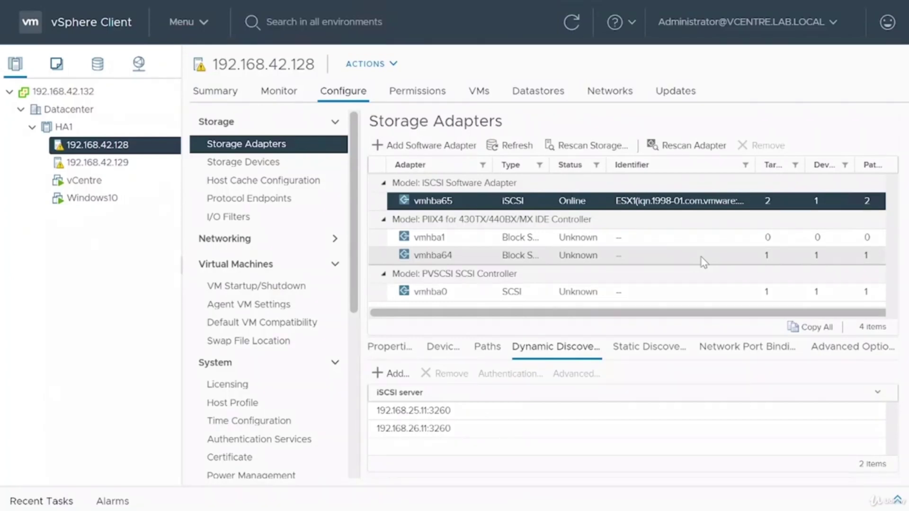
left_click(732, 350)
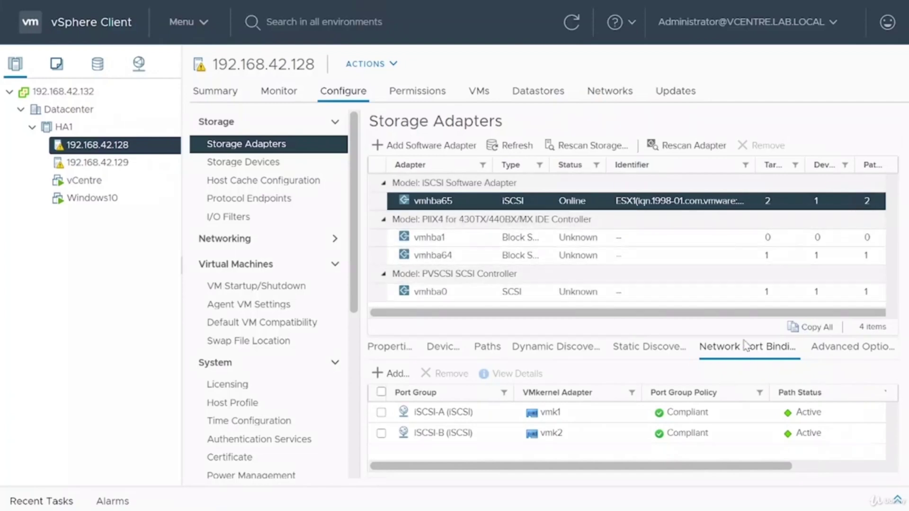
left_click(261, 241)
left_click(264, 278)
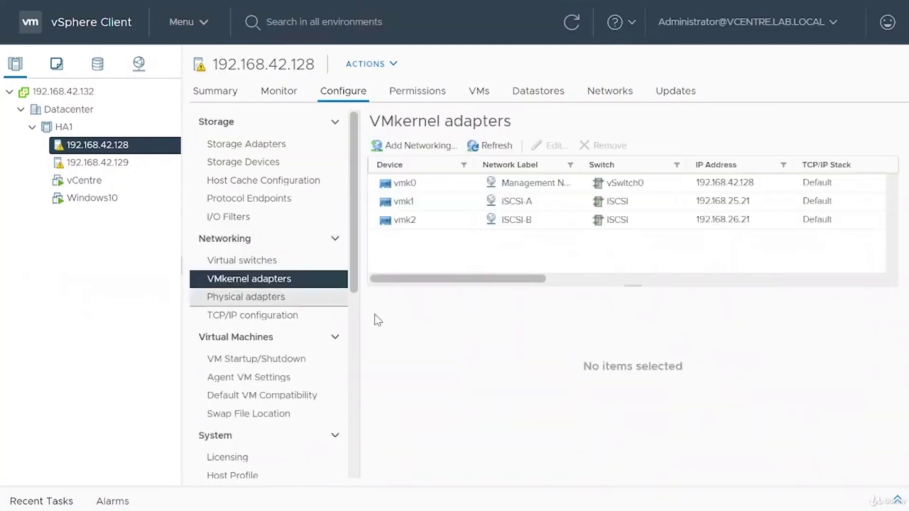
left_click(432, 205)
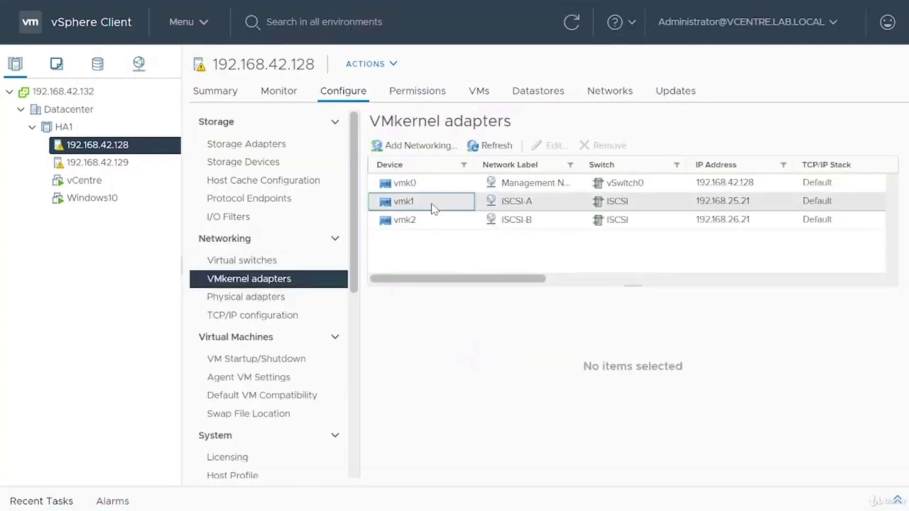
scroll(630, 407, "down", 3)
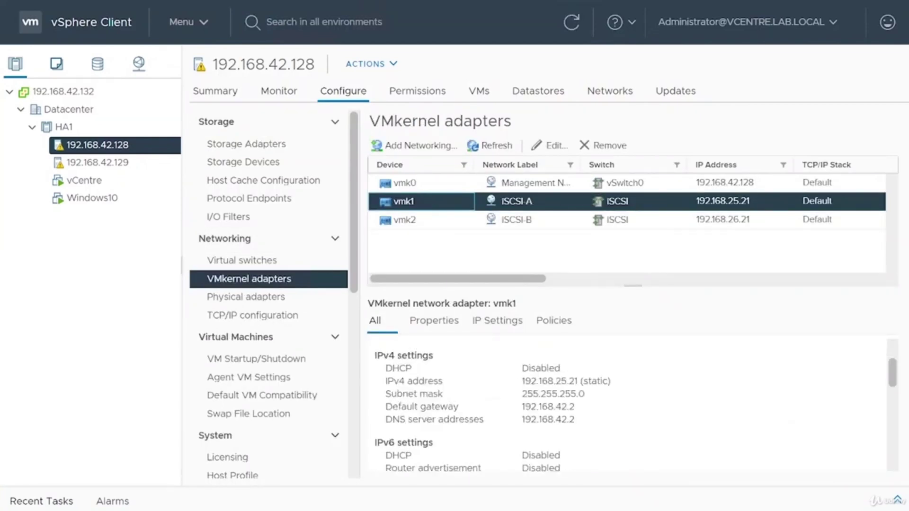
scroll(630, 407, "up", 3)
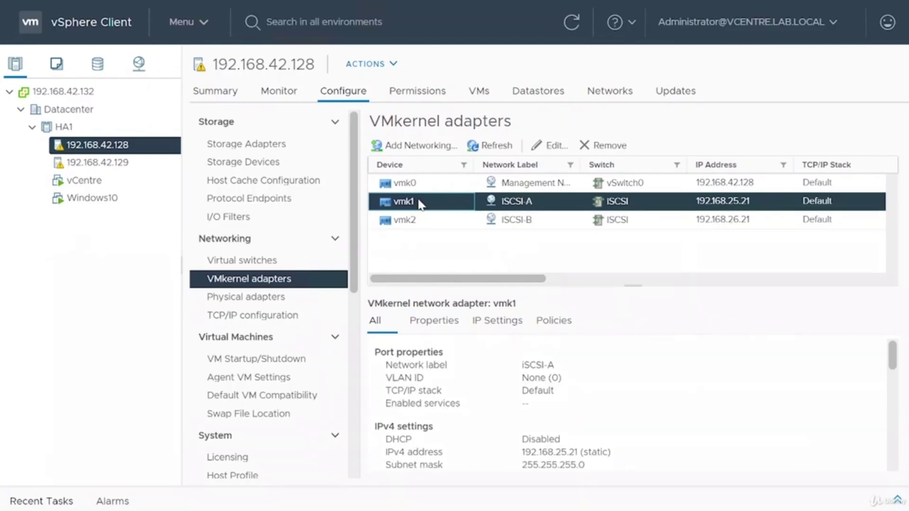
Step: Return to the host's storage adapters, review the properties of vmhba65, and widen the details area by narrowing the inventory tree
left_click(242, 149)
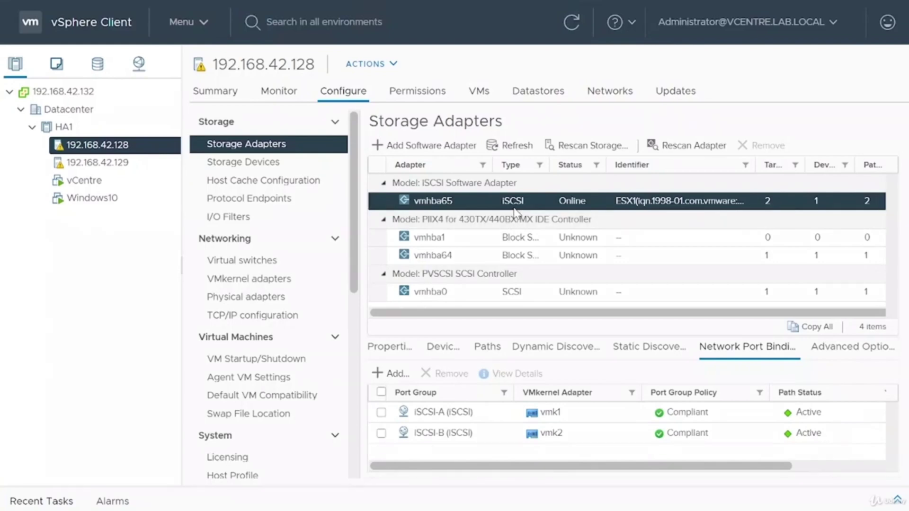
left_click(386, 349)
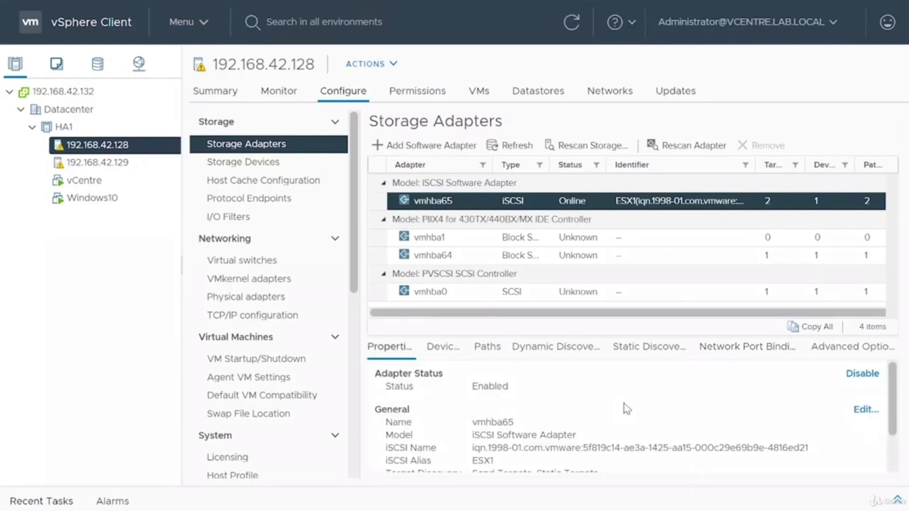
scroll(701, 413, "down", 2)
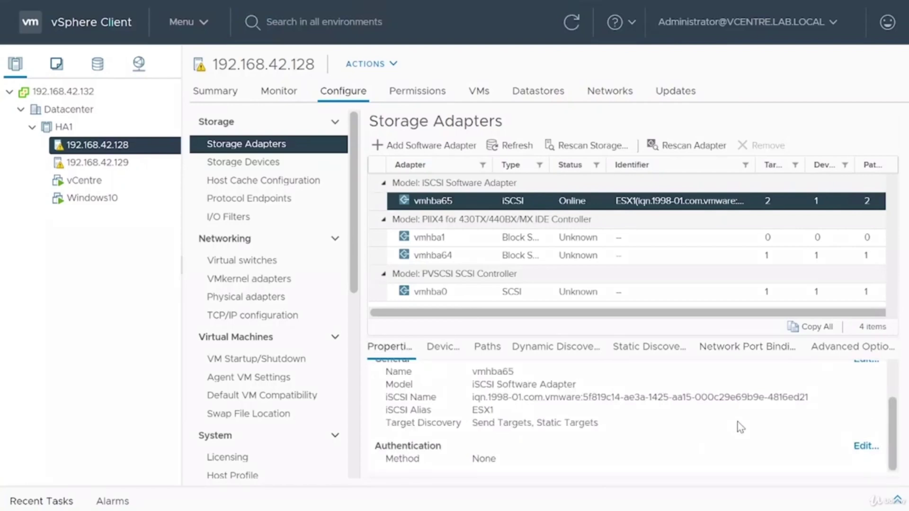
scroll(739, 426, "up", 2)
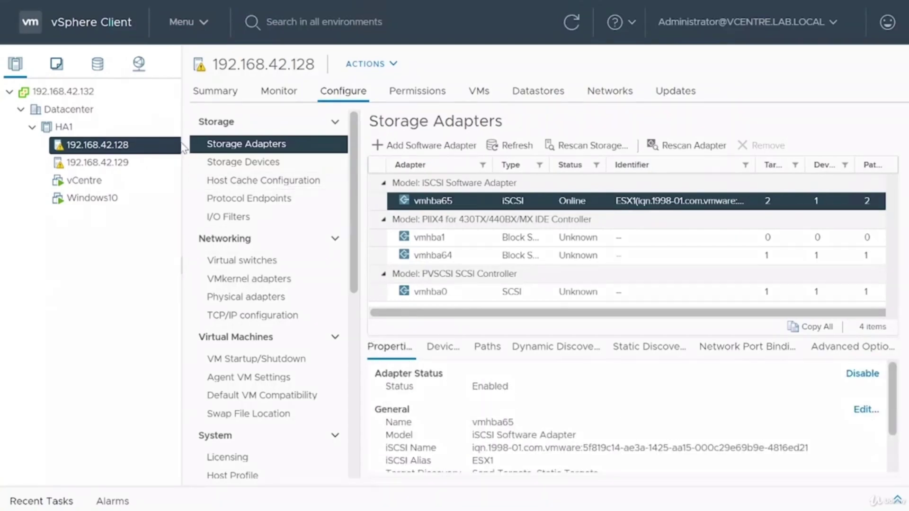
left_click_drag(182, 147, 135, 162)
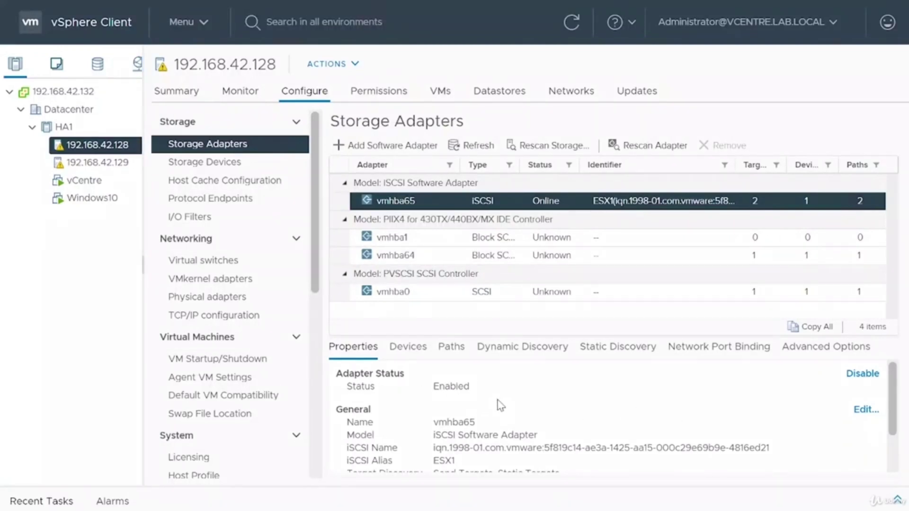
scroll(498, 403, "down", 1)
scroll(617, 415, "up", 1)
Step: Inspect the iSCSI name and alias in the general settings of vmhba65, and close them without saving
left_click(866, 410)
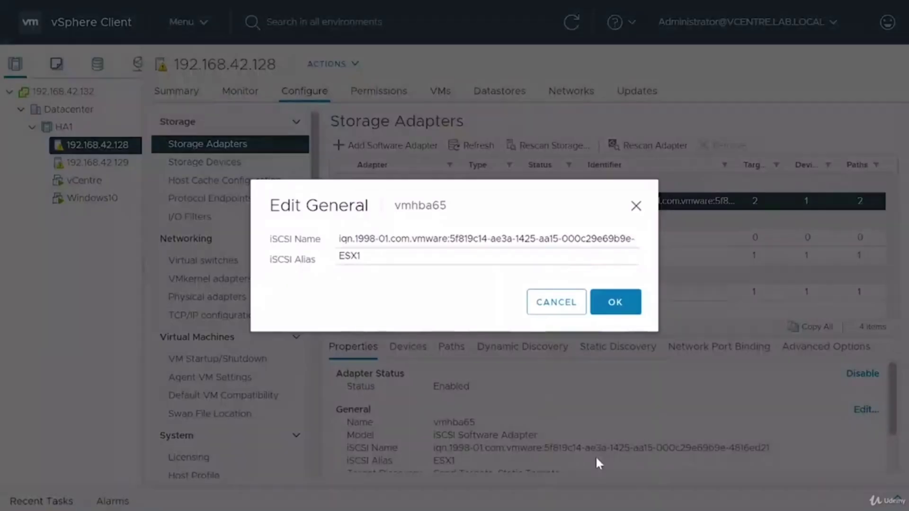
left_click(370, 238)
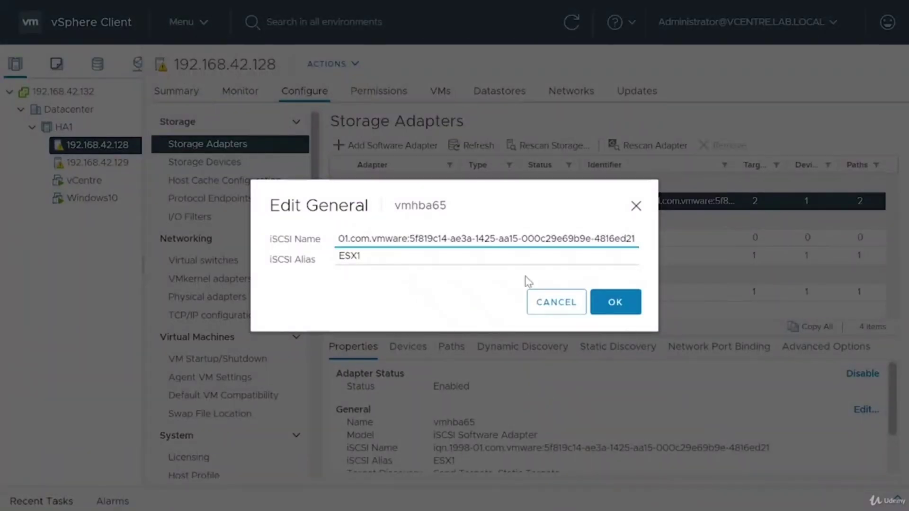
key("Home")
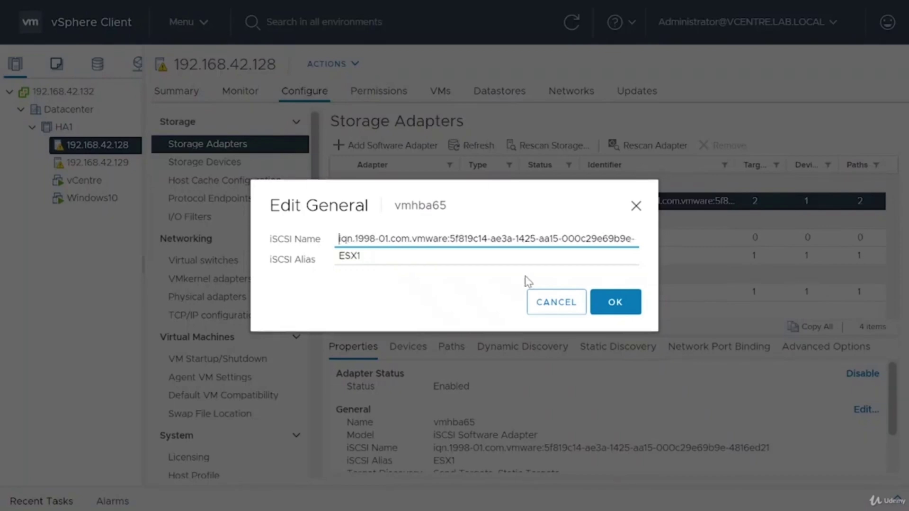
key("End")
key("ctrl+a")
key("Home")
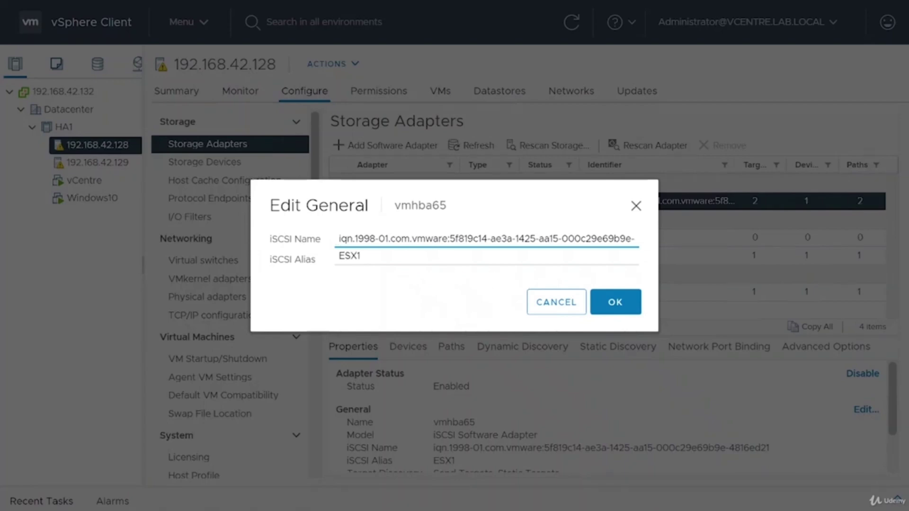
left_click(388, 239)
left_click(362, 256)
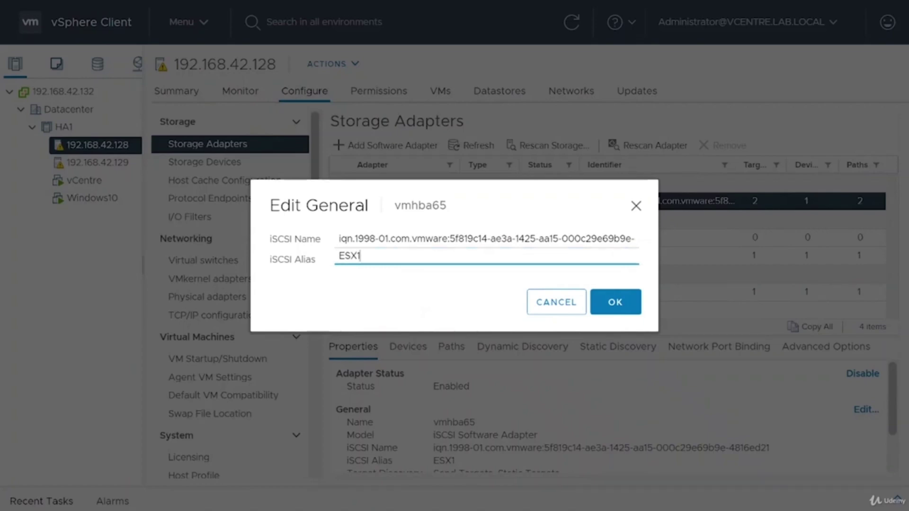
left_click_drag(363, 257, 337, 266)
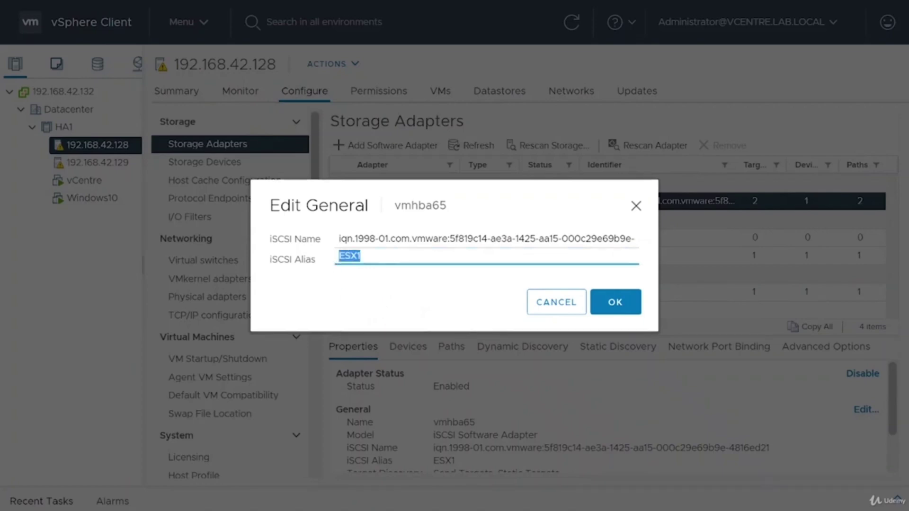
key("shift+Tab")
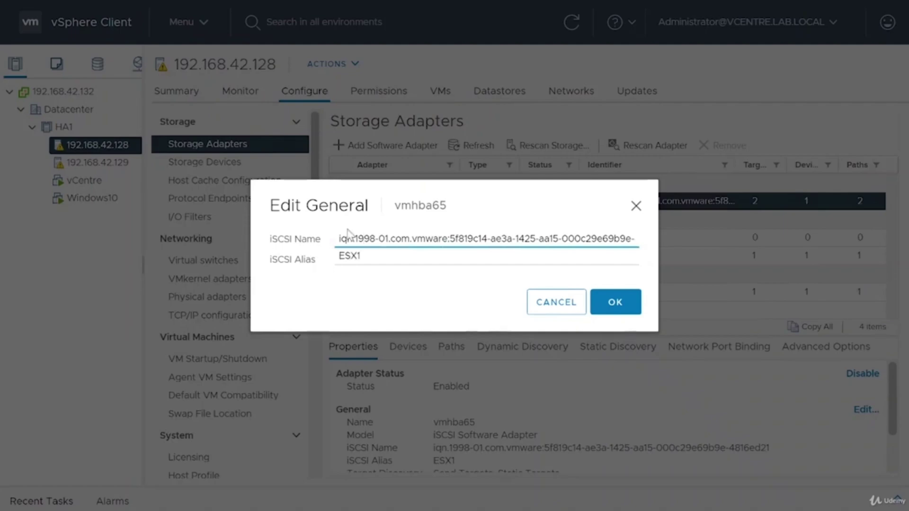
left_click(557, 302)
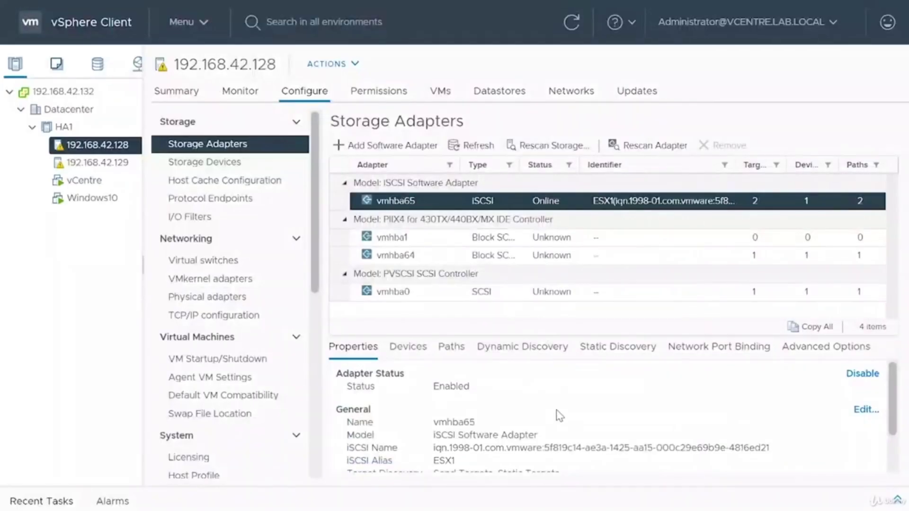
Step: Open the authentication settings of vmhba65 and select the method "Use unidirectional CHAP if required by target"
scroll(559, 424, "down", 1)
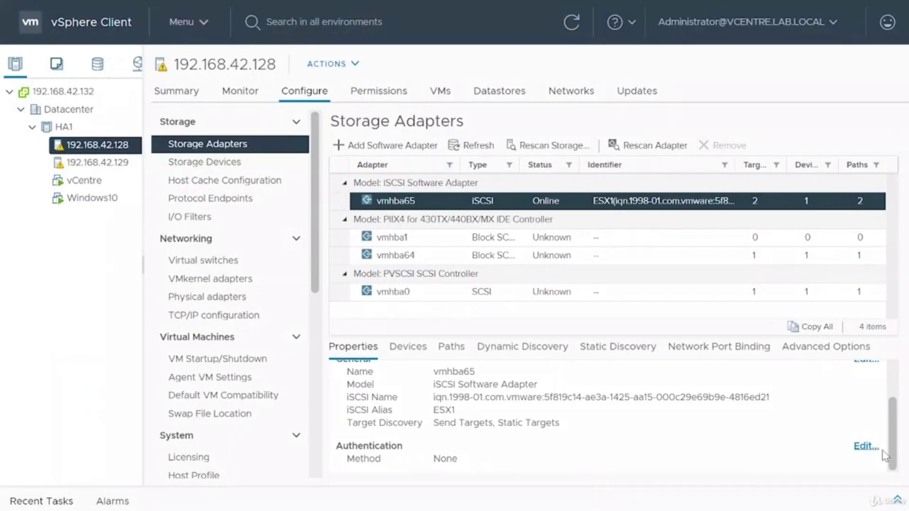
left_click(866, 446)
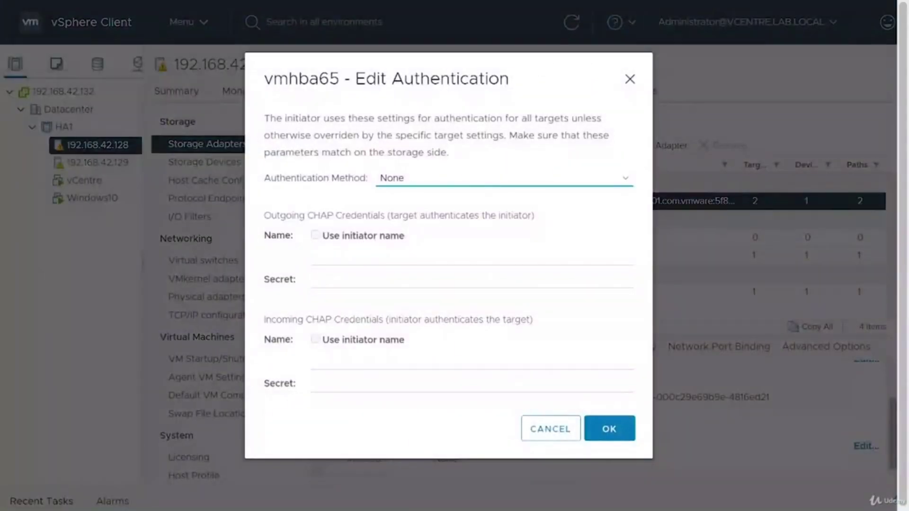
left_click(432, 179)
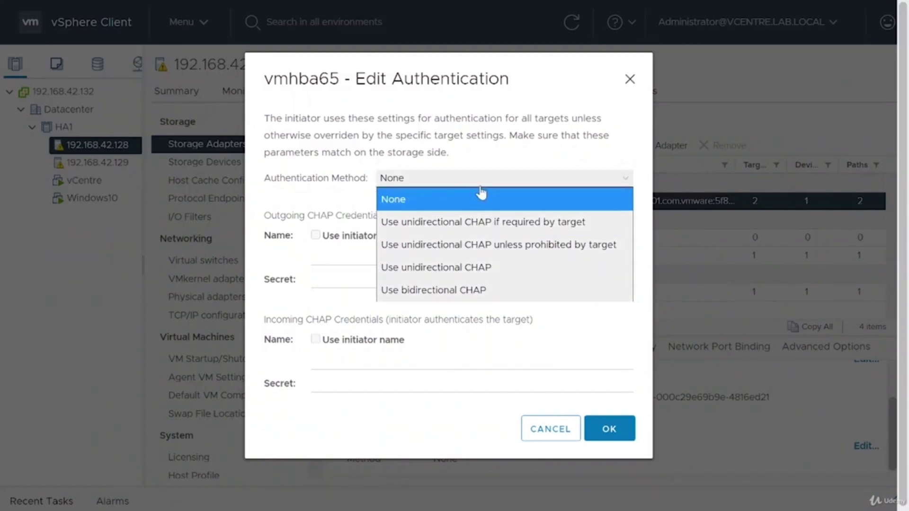
left_click(526, 223)
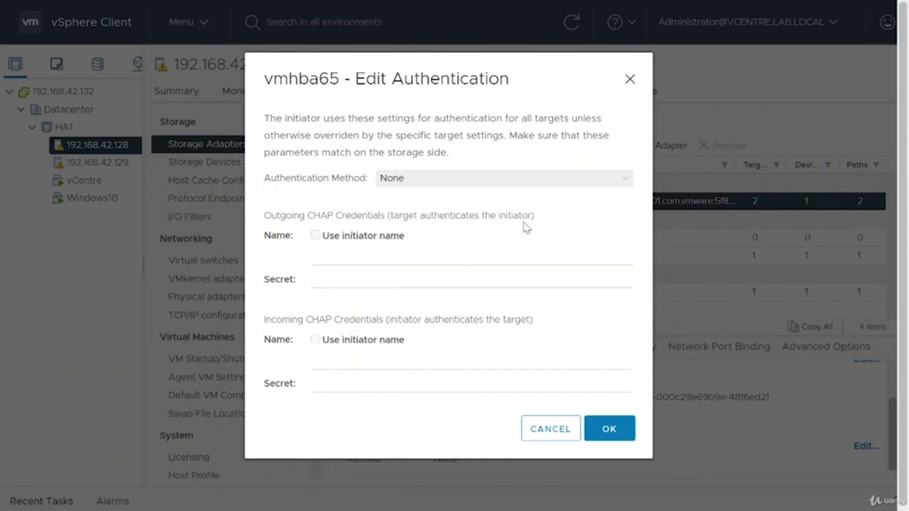
left_click(341, 258)
key("Tab")
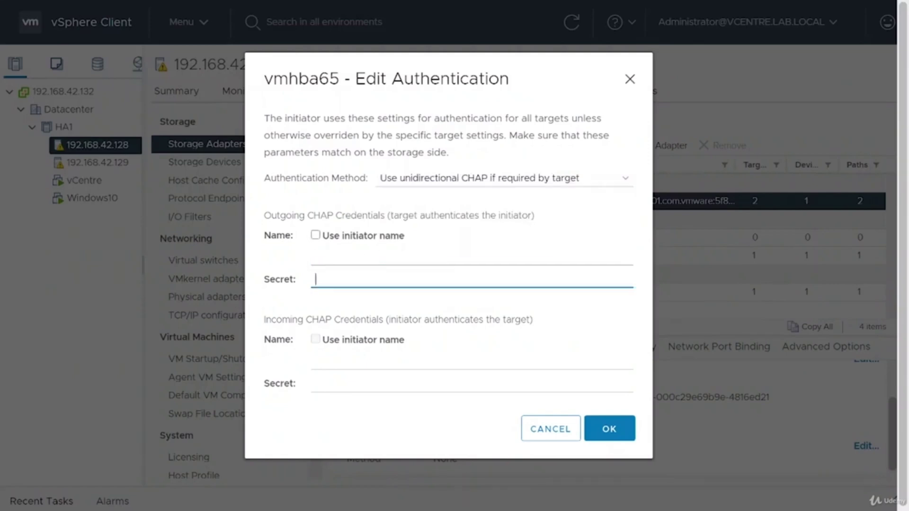
left_click(366, 365)
Step: Set the authentication method of vmhba65 to "Use bidirectional CHAP"
left_click(441, 184)
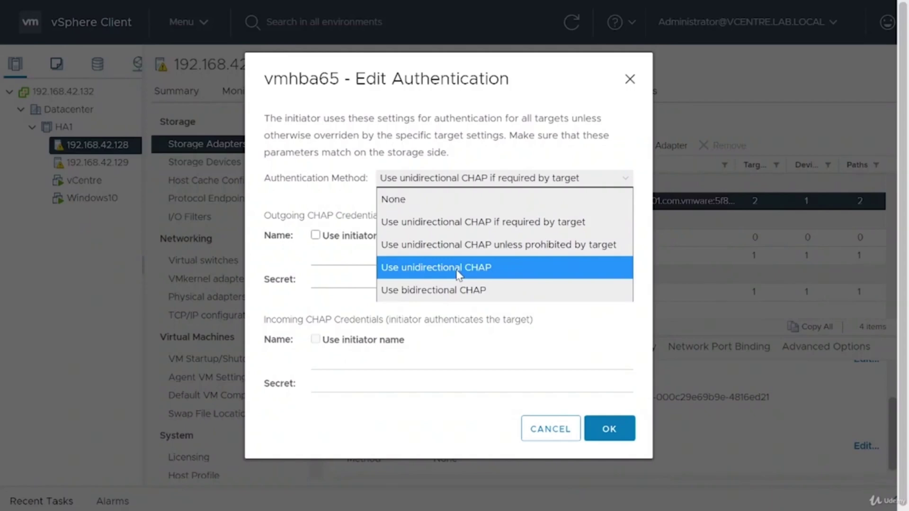
left_click(454, 291)
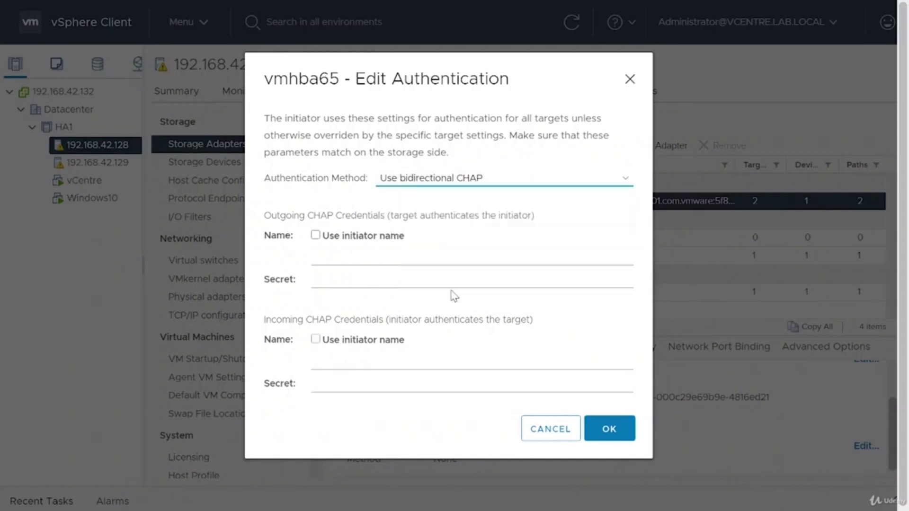
left_click(460, 184)
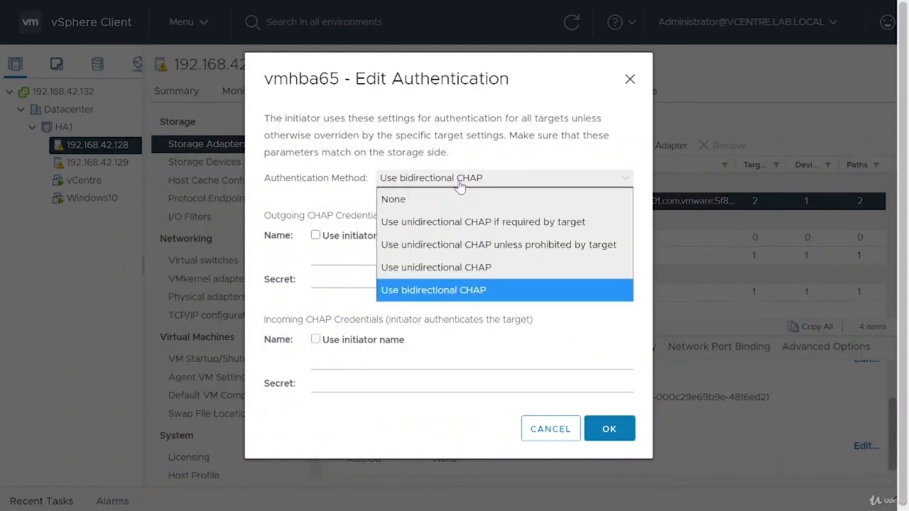
left_click(499, 166)
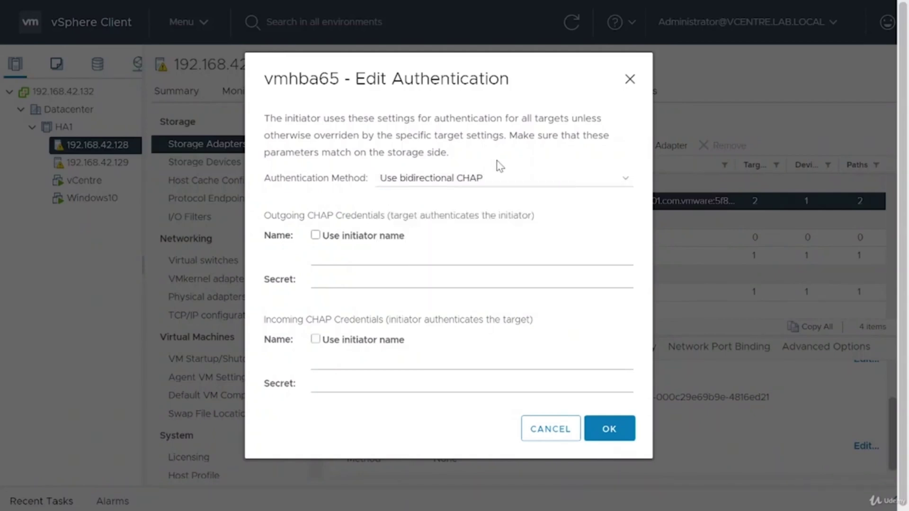
left_click(481, 187)
left_click(482, 187)
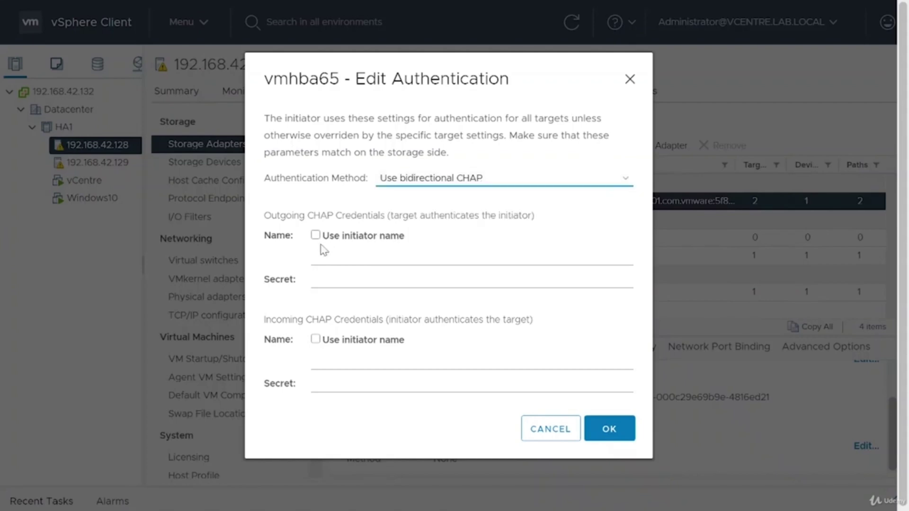
Step: Use the initiator name for both the outgoing and the incoming CHAP credentials
left_click(332, 258)
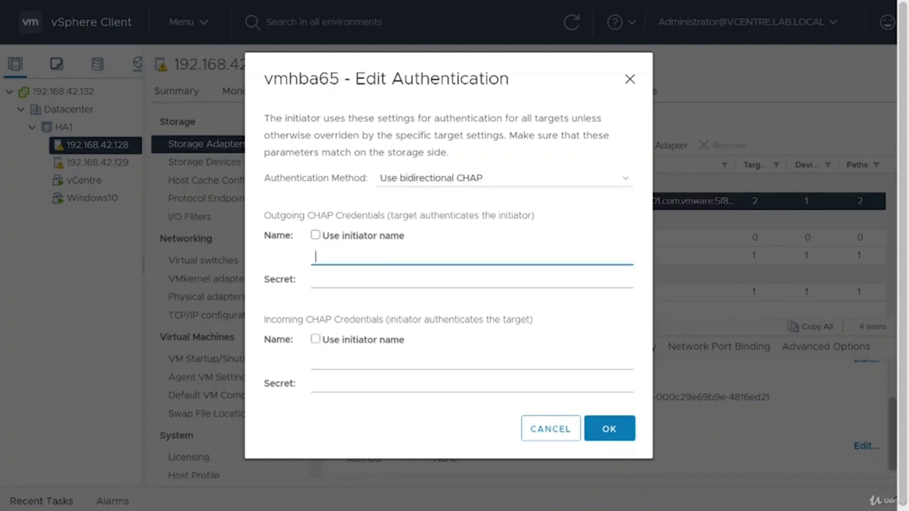
left_click(316, 235)
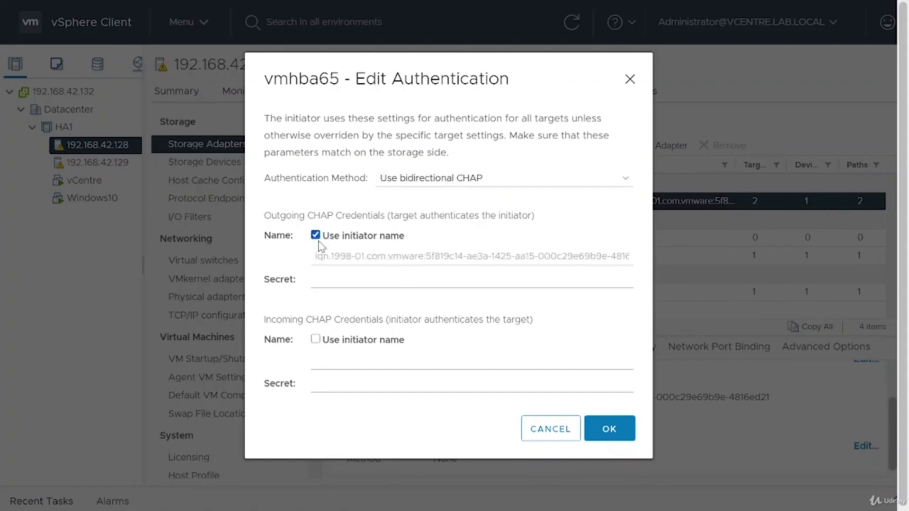
left_click(341, 341)
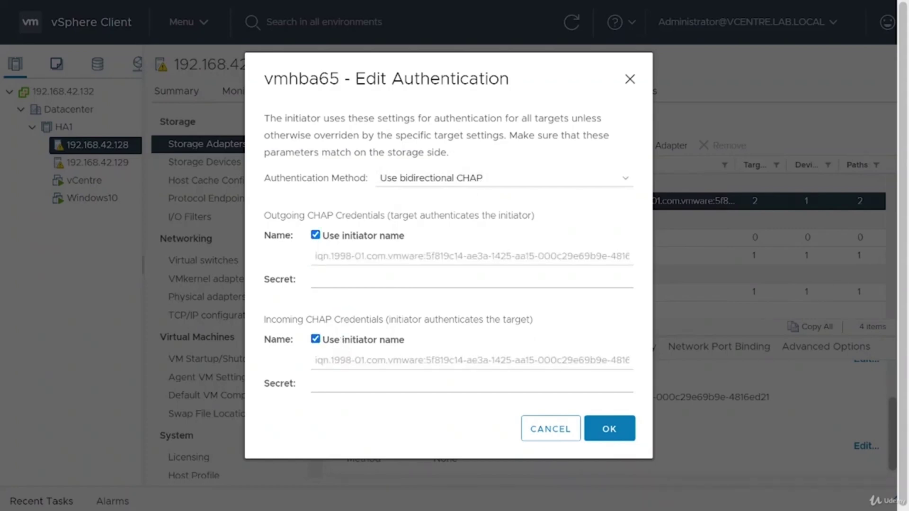
left_click(342, 280)
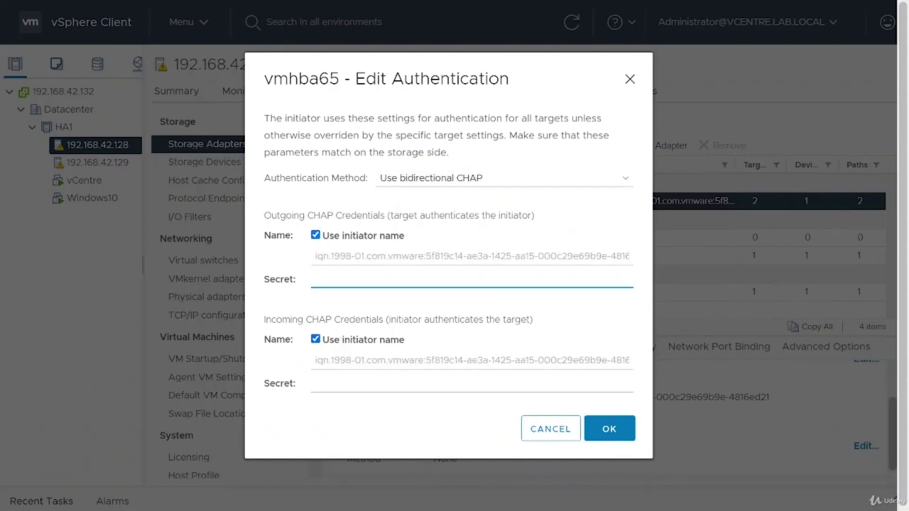